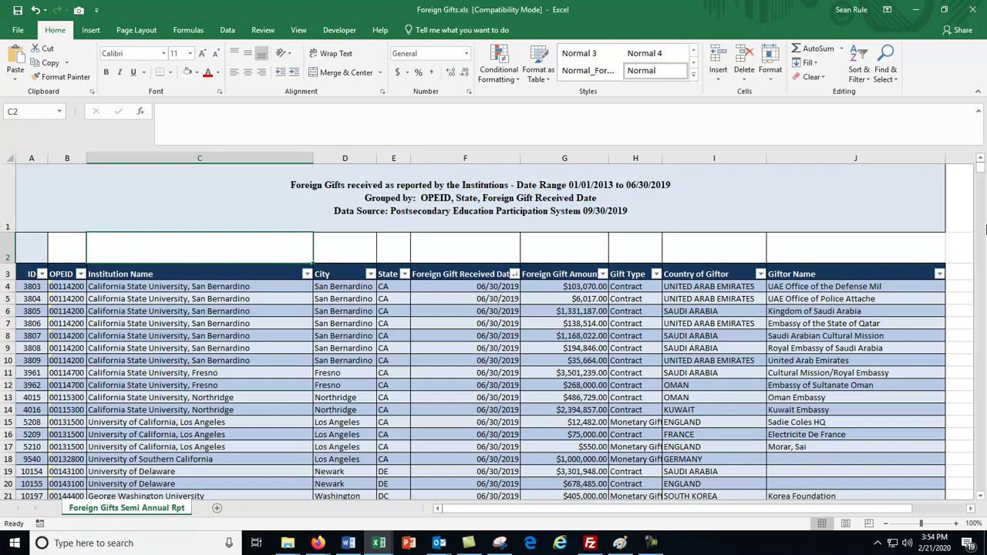
Step: Enter =COUNTIF(G:G,550) in cell C2 to count the foreign gifts of exactly $550
left_click(864, 199)
mouse_move(979, 176)
left_mouse_down()
mouse_move(981, 225)
mouse_move(980, 158)
left_mouse_up()
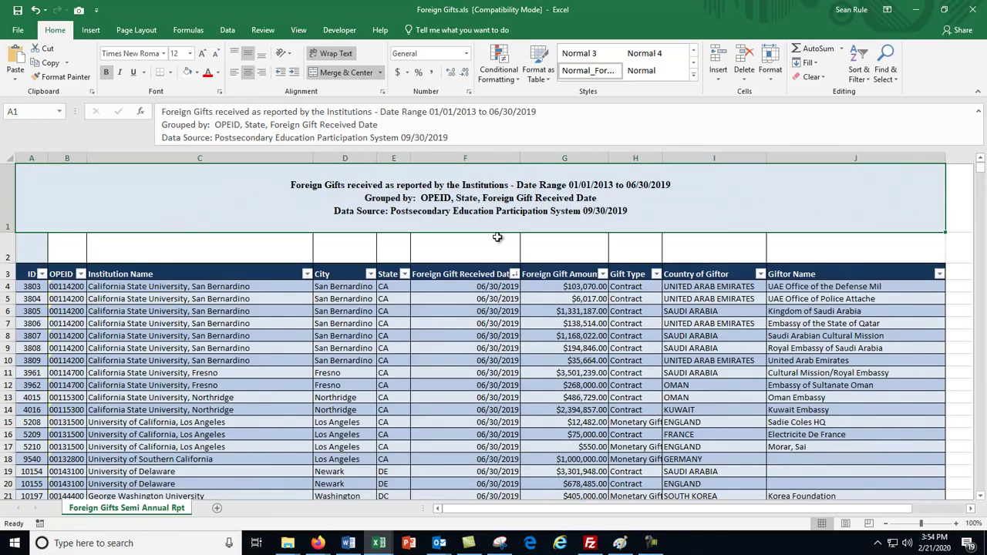
left_click(179, 253)
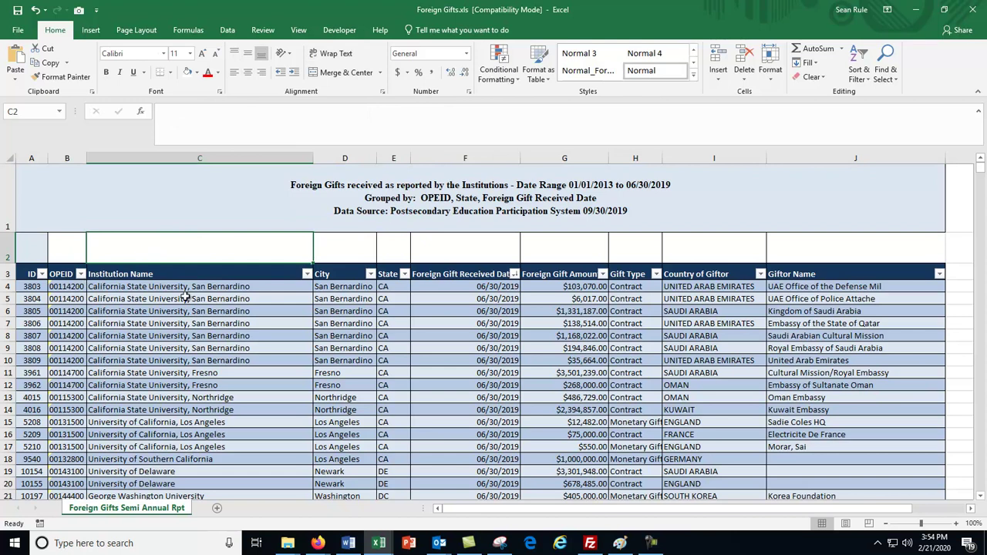
type("=")
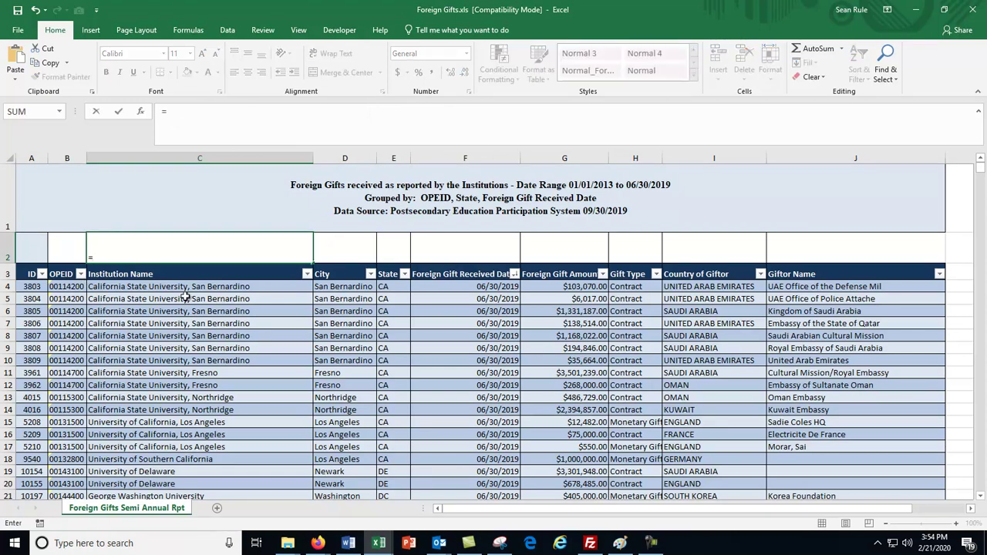
type("countif")
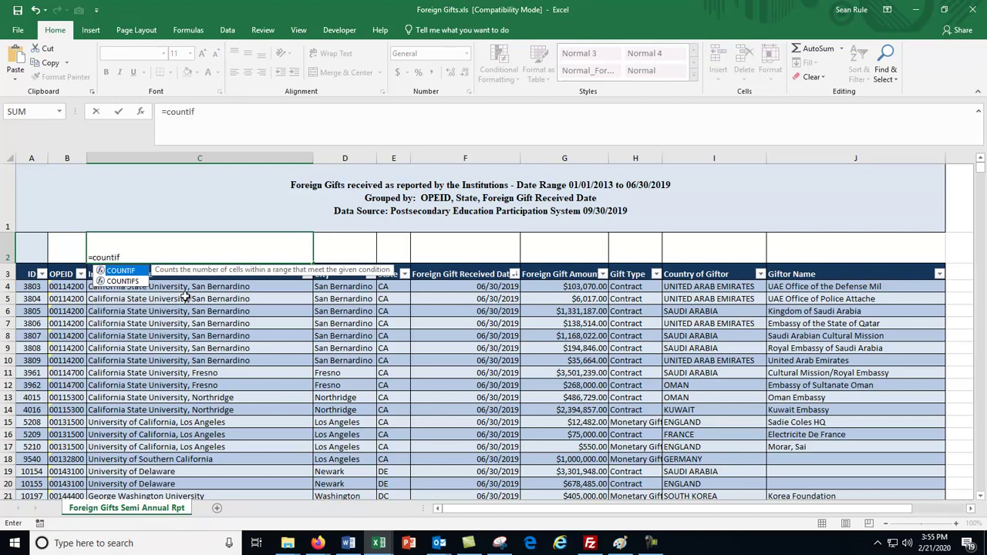
type("(")
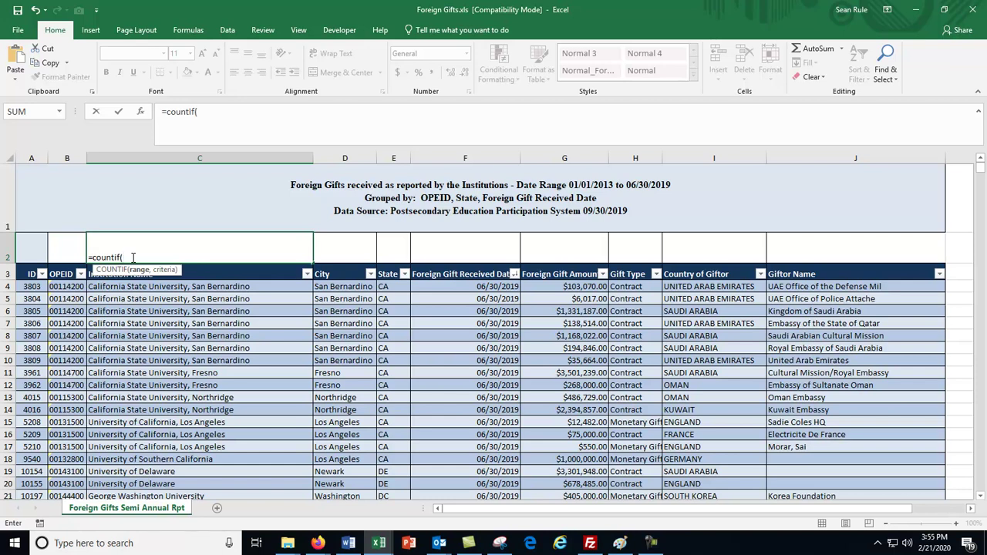
type("G:G")
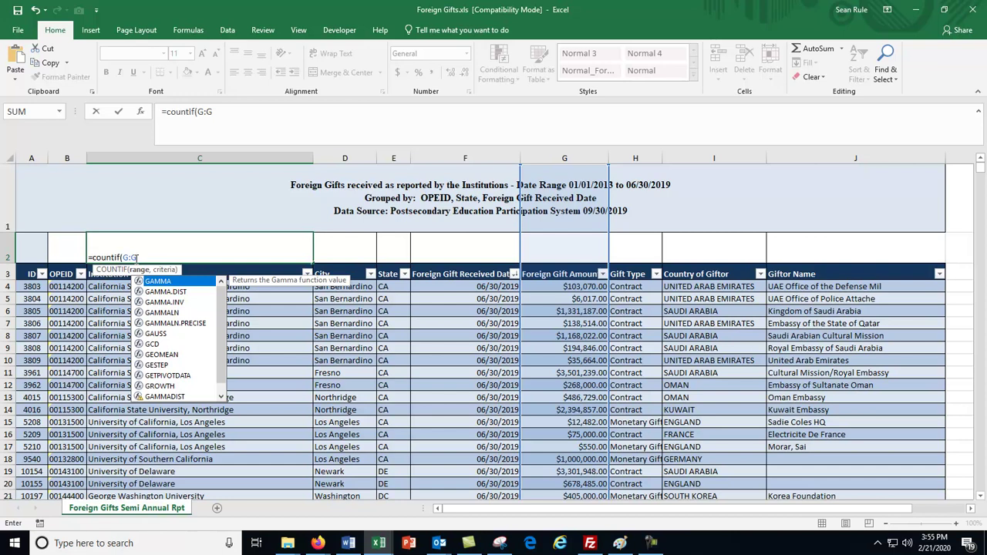
type(",")
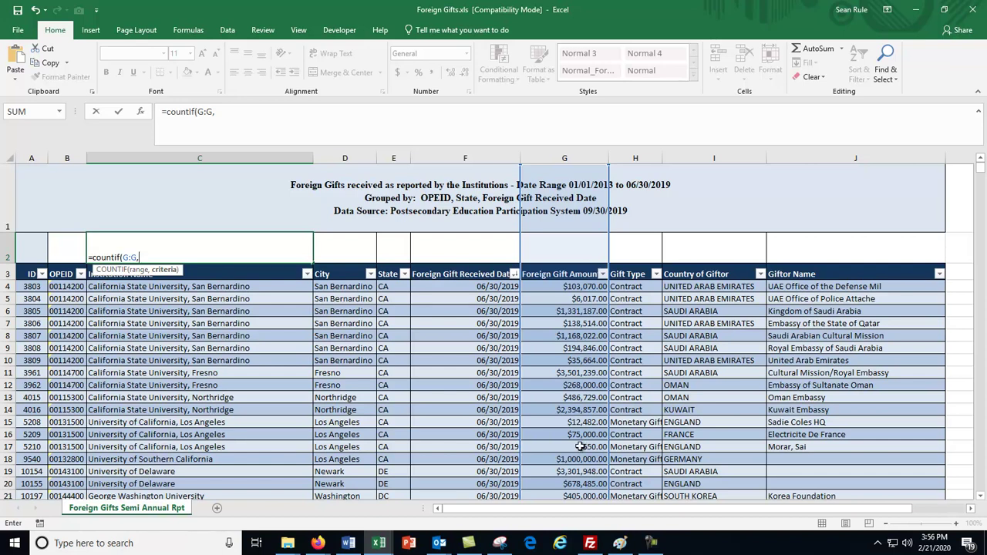
left_click(145, 257)
type("550)")
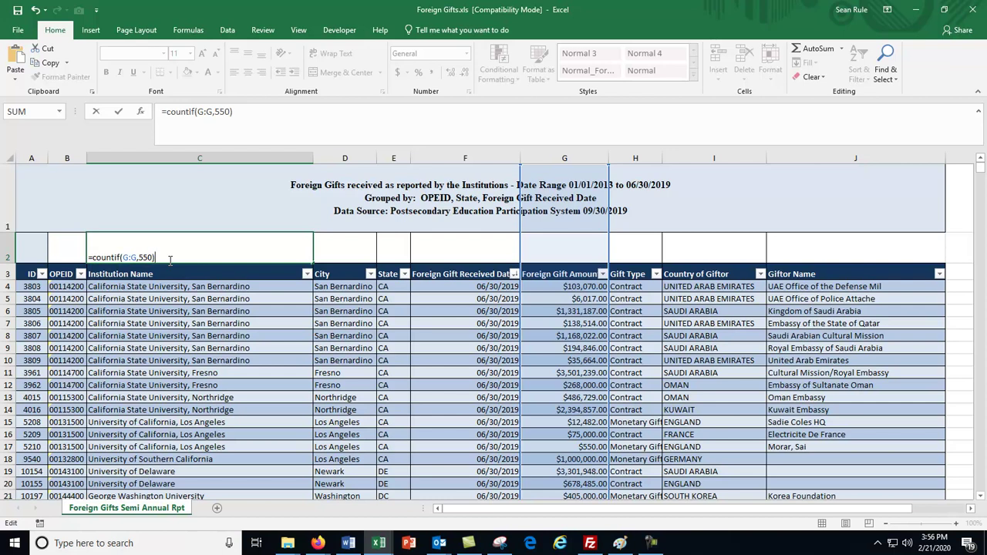
key("Return")
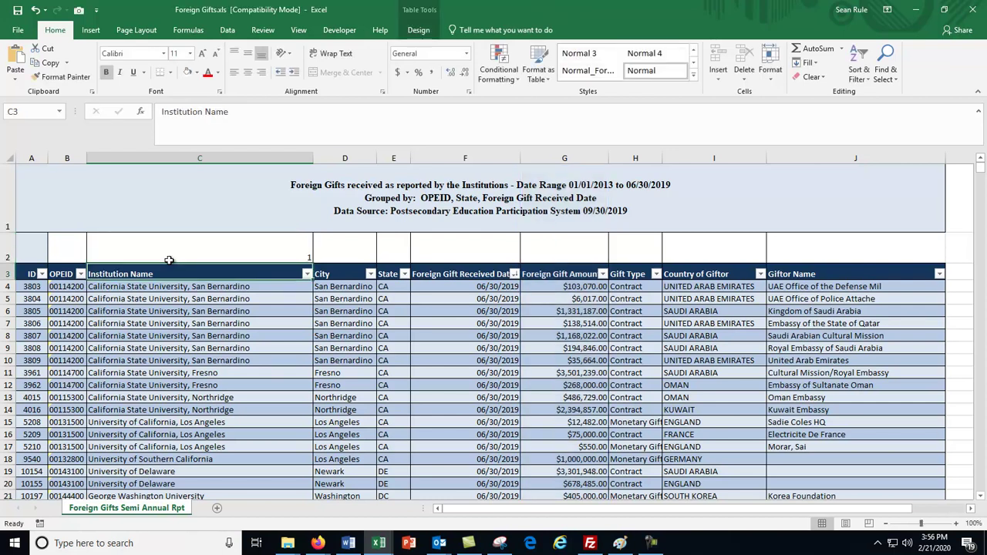
left_click(179, 254)
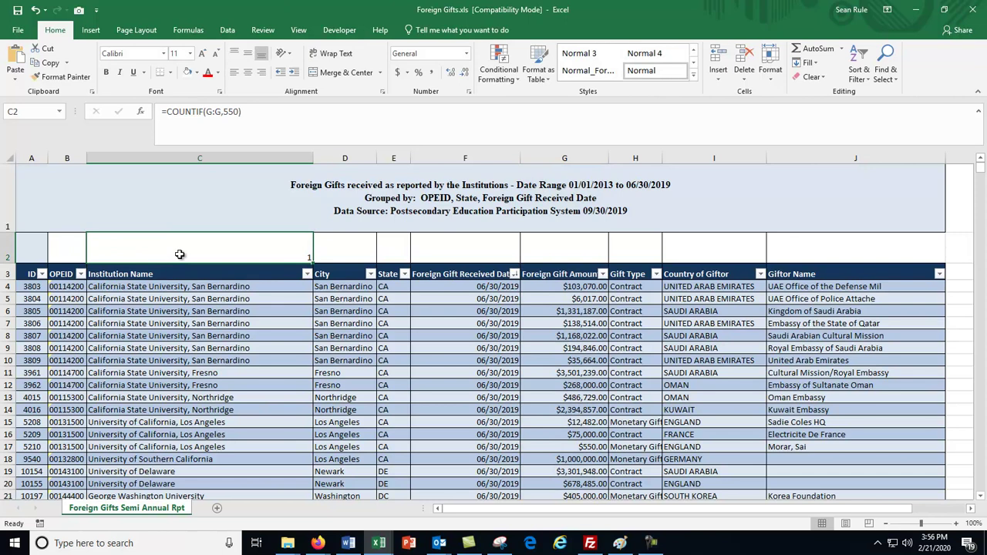
Step: Change the COUNTIF criterion in cell C2 to 1 to count the $1.00 gifts
scroll(585, 382, "down", 9)
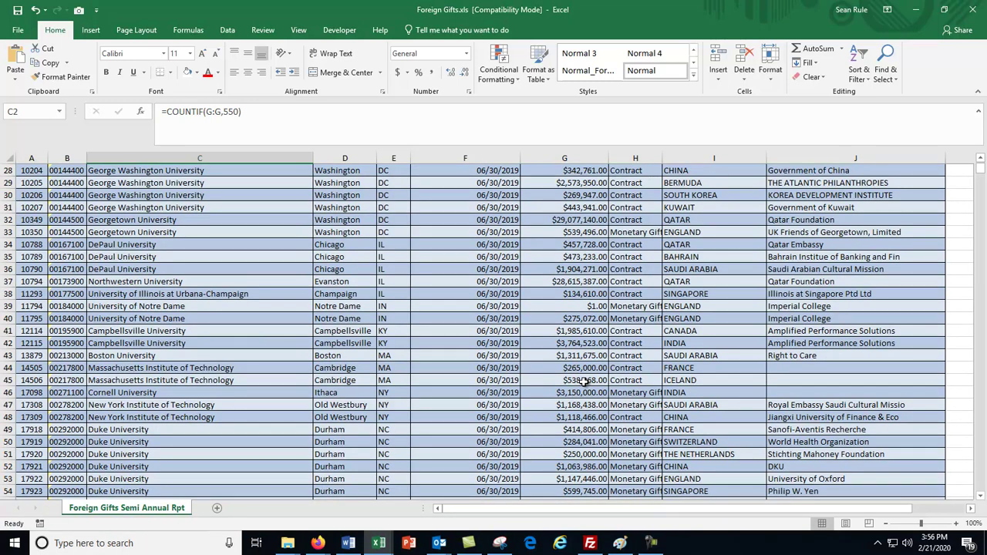
left_click(594, 306)
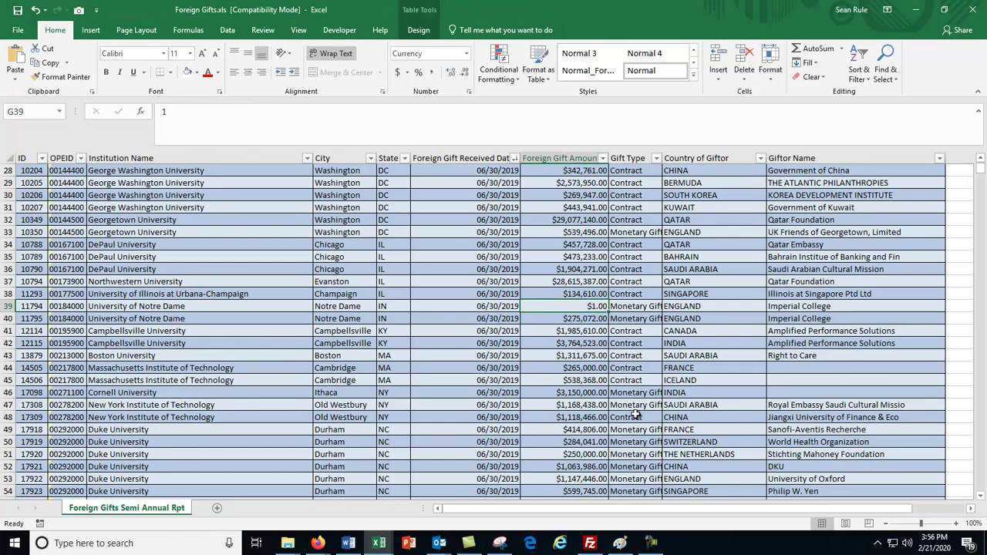
scroll(634, 415, "up", 9)
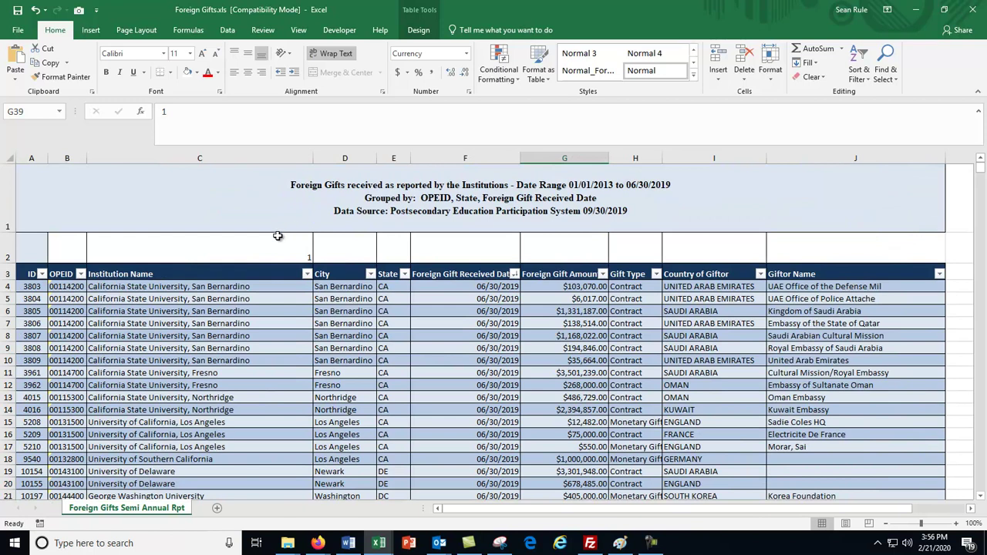
left_click(285, 232)
left_click(237, 112)
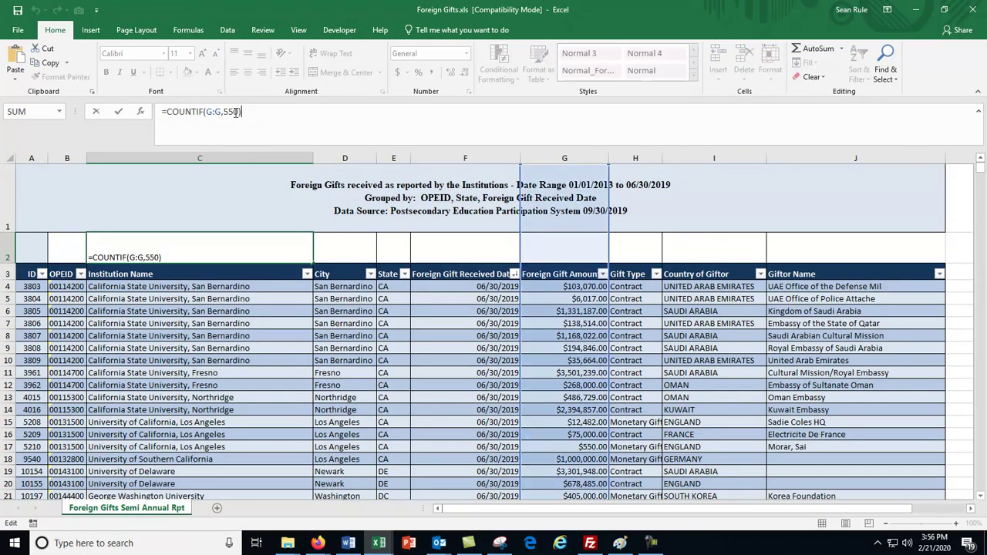
key("BackSpace")
key("BackSpace")
key("BackSpace")
type("1")
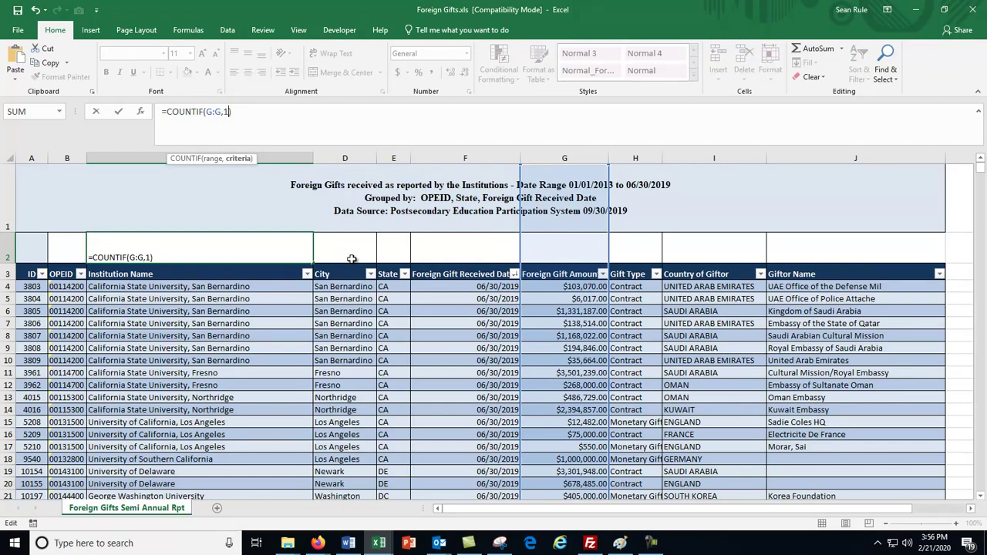
key("Return")
left_click(276, 248)
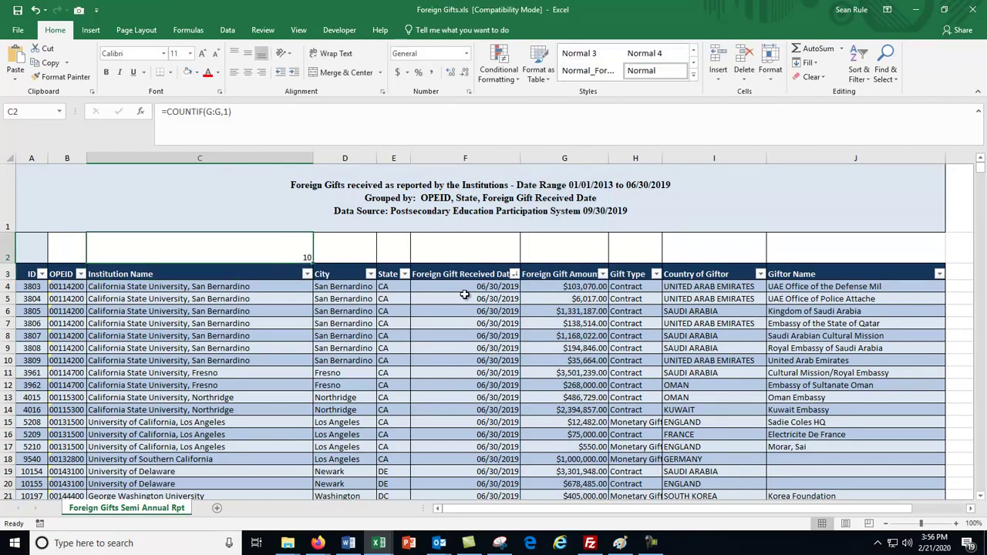
Step: Sort the table by Foreign Gift Amount from smallest to largest and select the $1.00 amounts in G4:G13
left_click(603, 274)
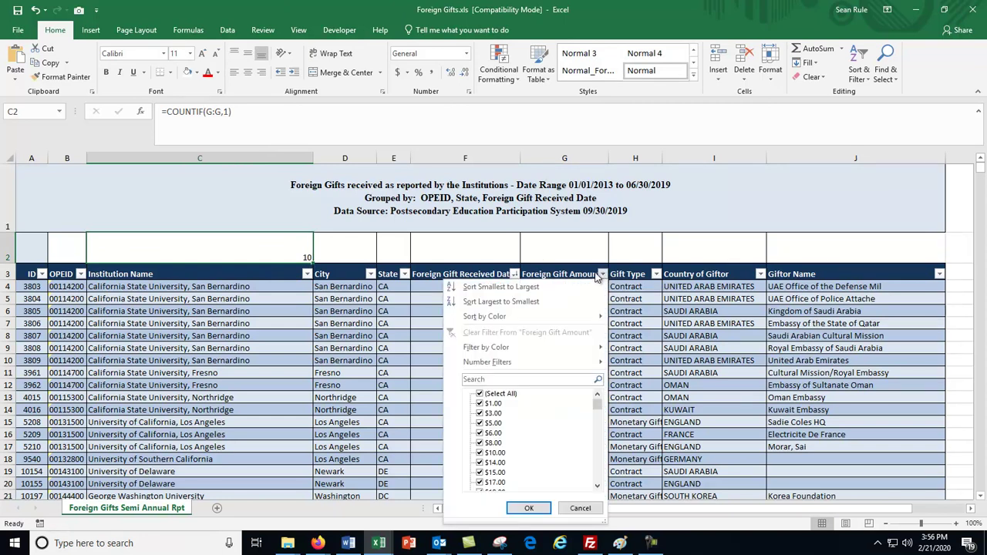
left_click(540, 287)
left_click_drag(591, 288, 568, 401)
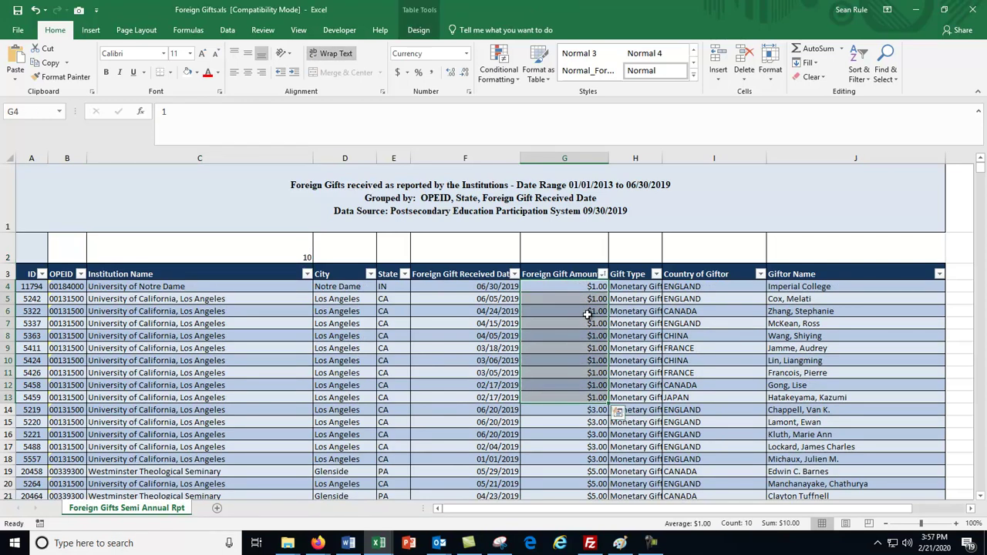
Step: Sort the table by Foreign Gift Amount from largest to smallest
left_click(603, 274)
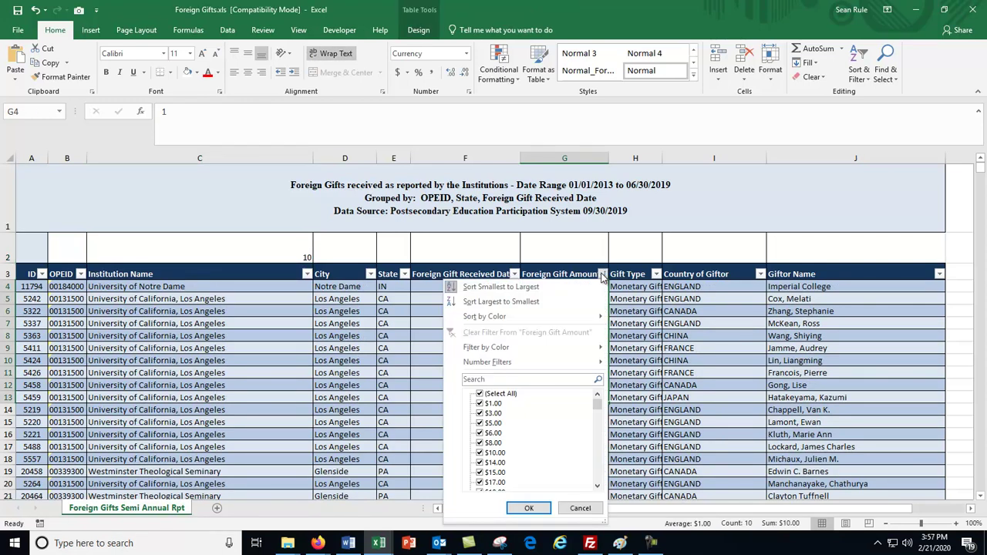
left_click(540, 301)
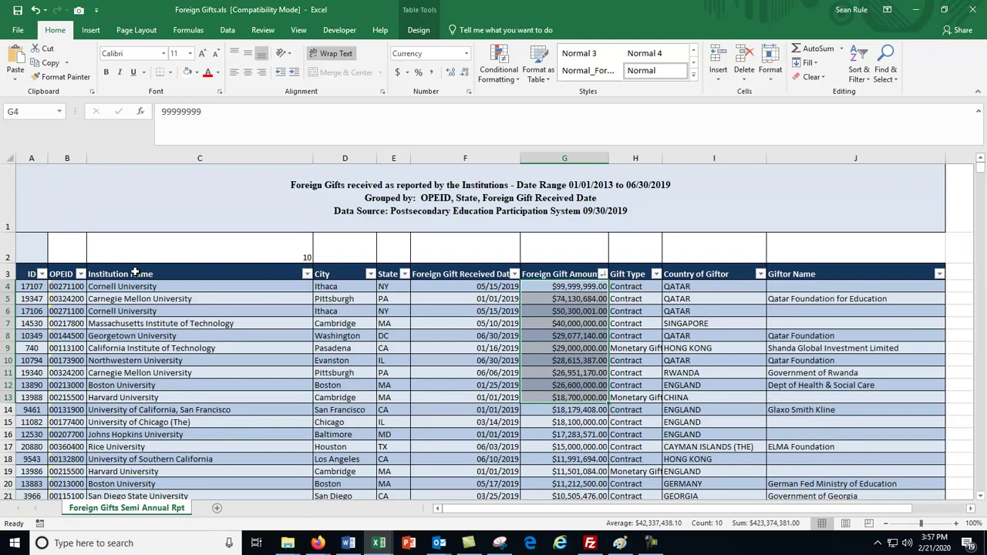
Step: Set the COUNTIF criterion in cell C2 to 250000 to count the gifts of exactly that amount
left_click(169, 249)
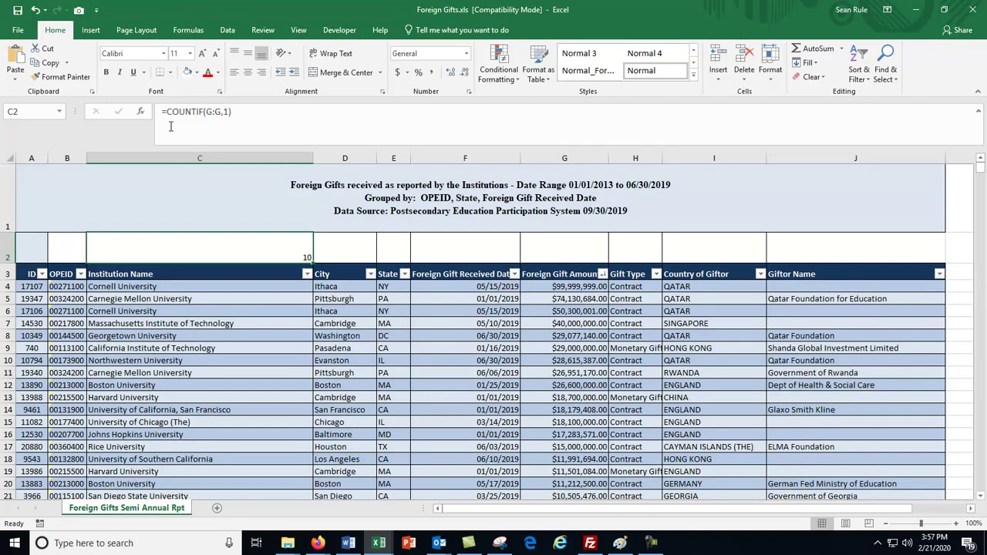
left_click(228, 111)
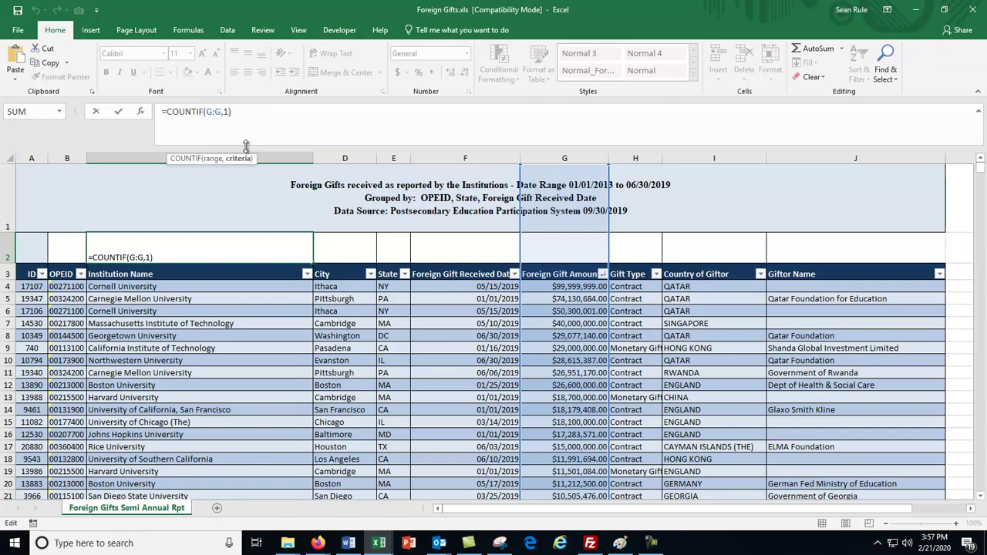
type("250000")
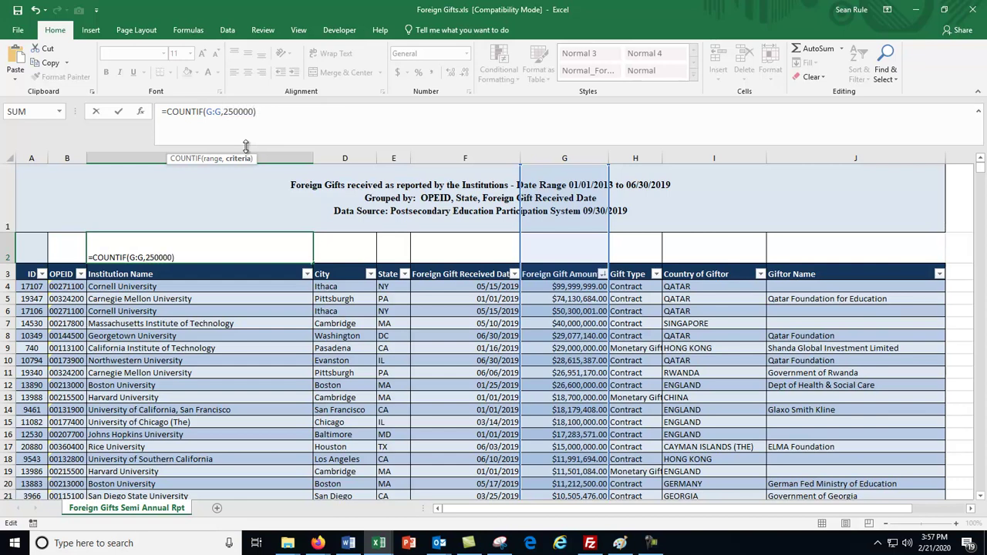
key("Return")
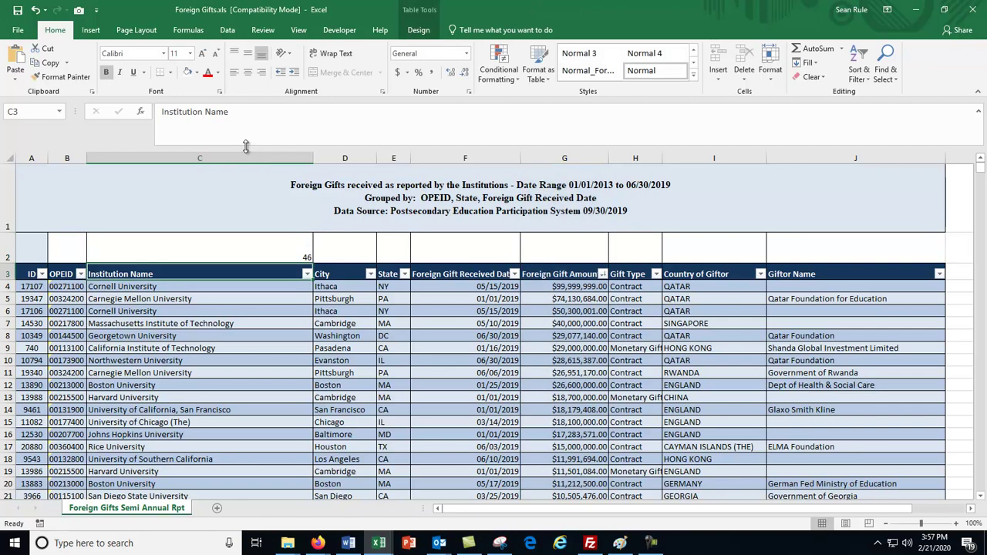
left_click(300, 254)
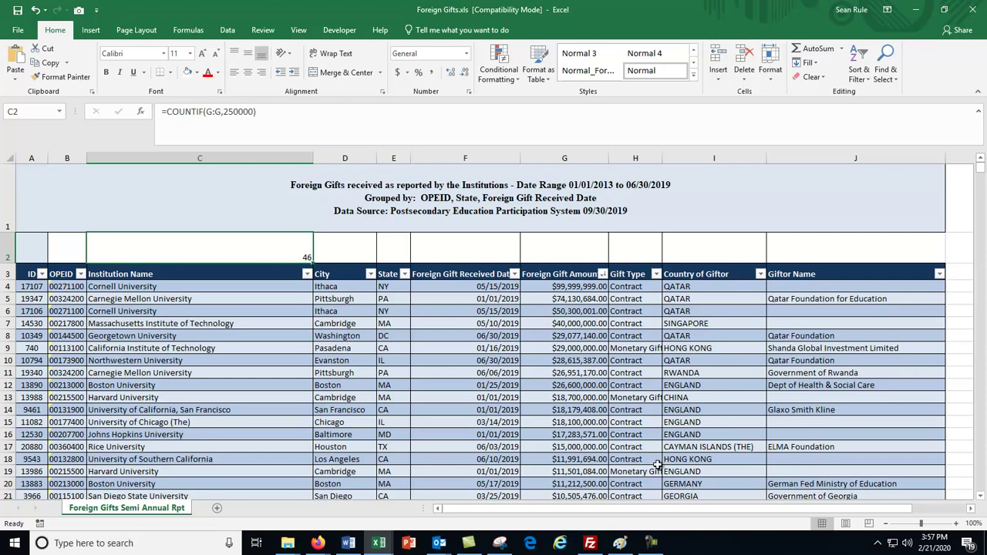
Step: Change the COUNTIF criterion in cell C2 to ">=250000" to count gifts of at least $250,000
scroll(603, 328, "down", 16)
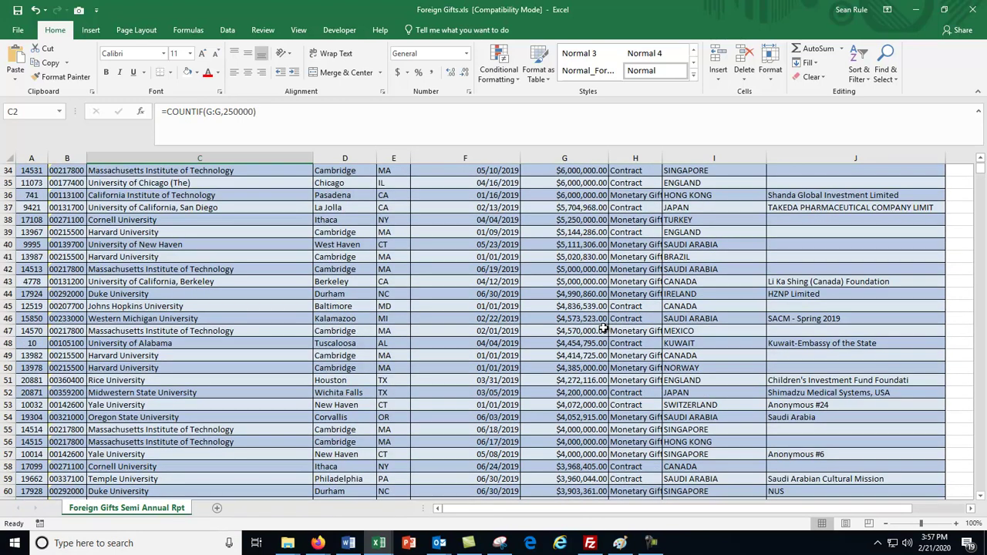
scroll(603, 327, "up", 16)
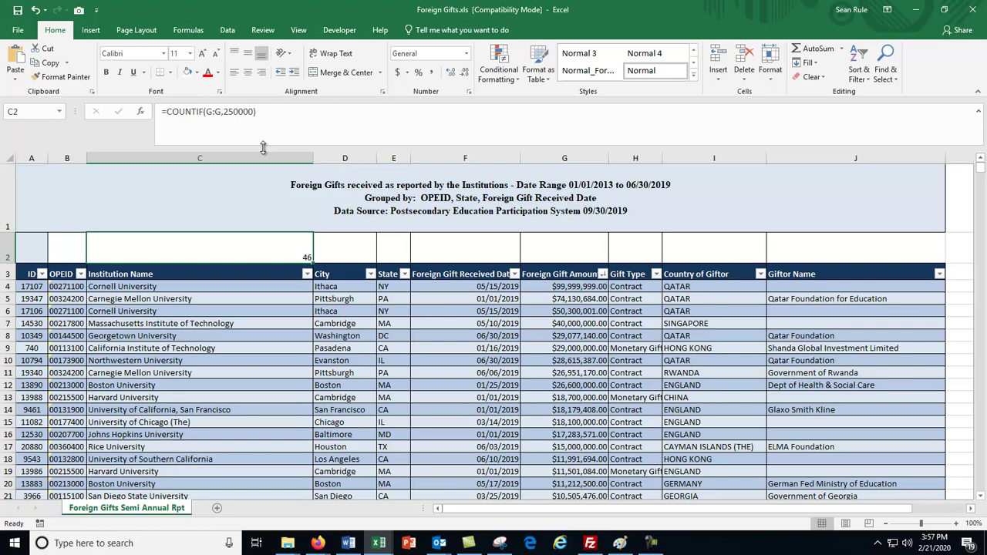
left_click(225, 113)
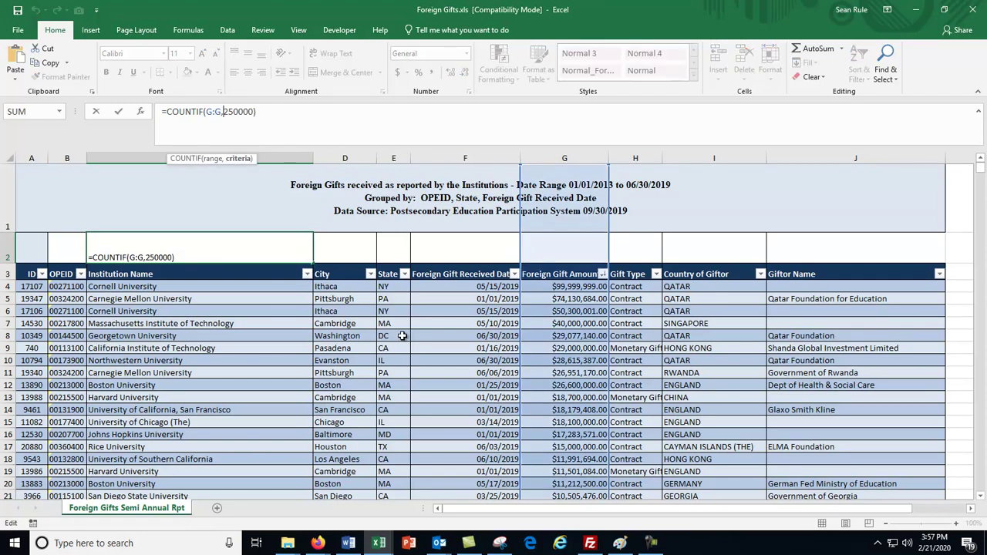
type("\"")
key("End")
type("\"")
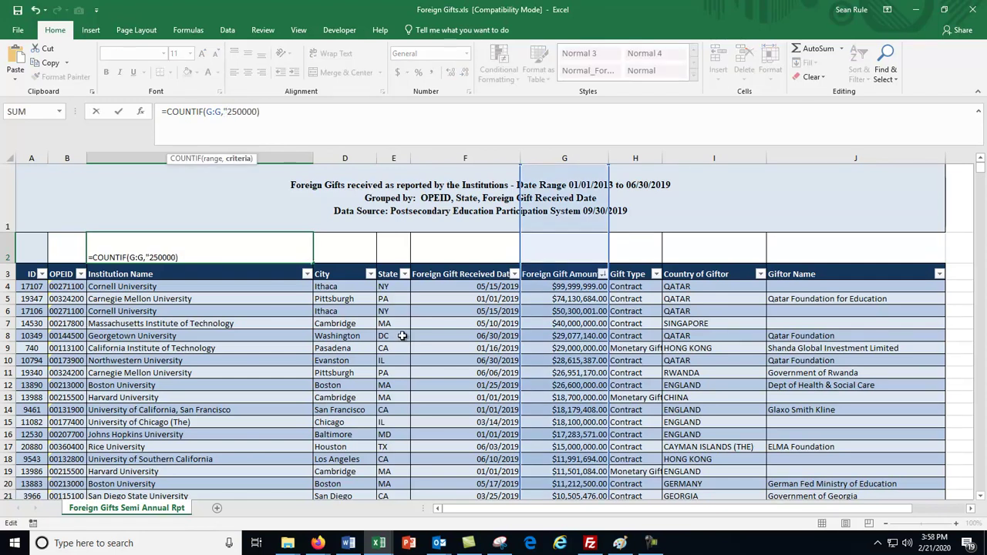
type(">=")
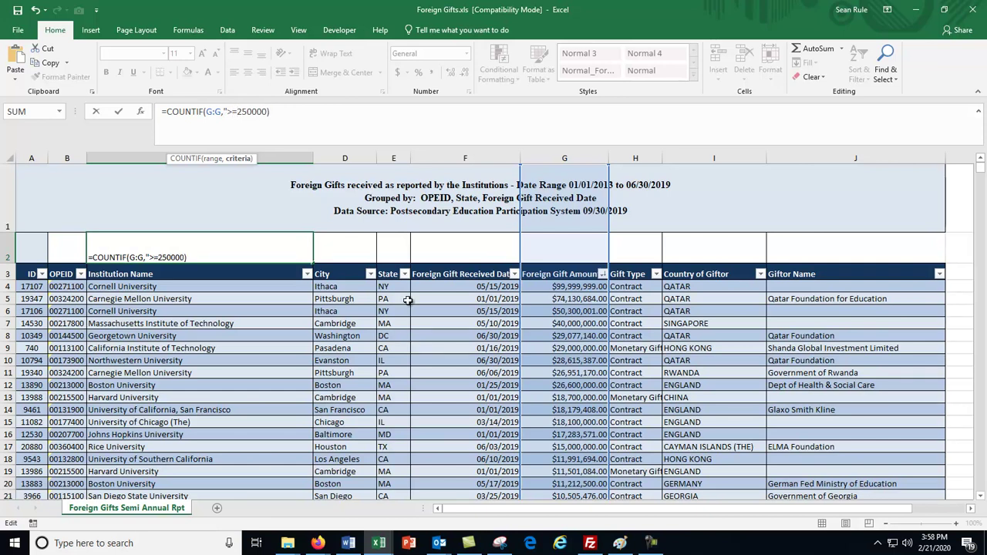
key("End")
type("\"")
key("Return")
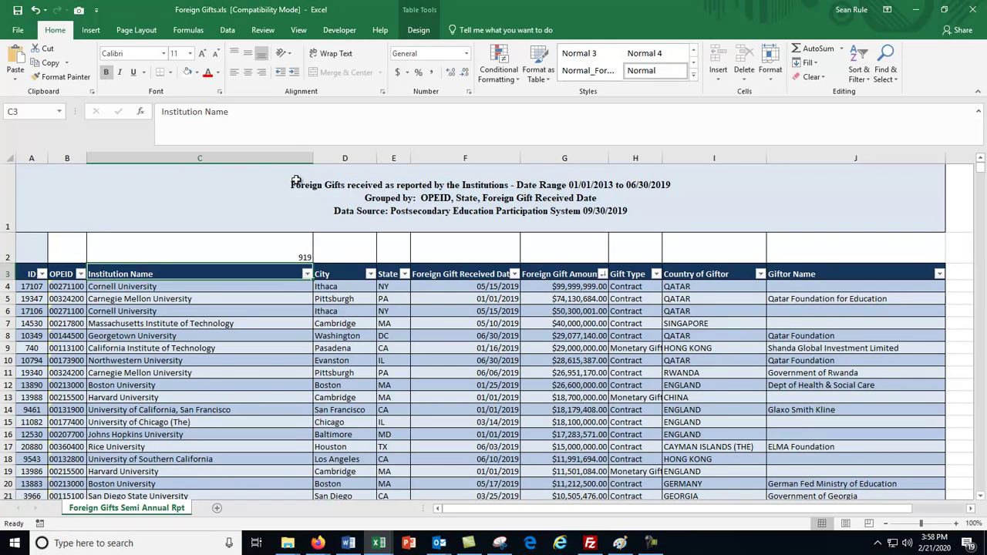
left_click(295, 253)
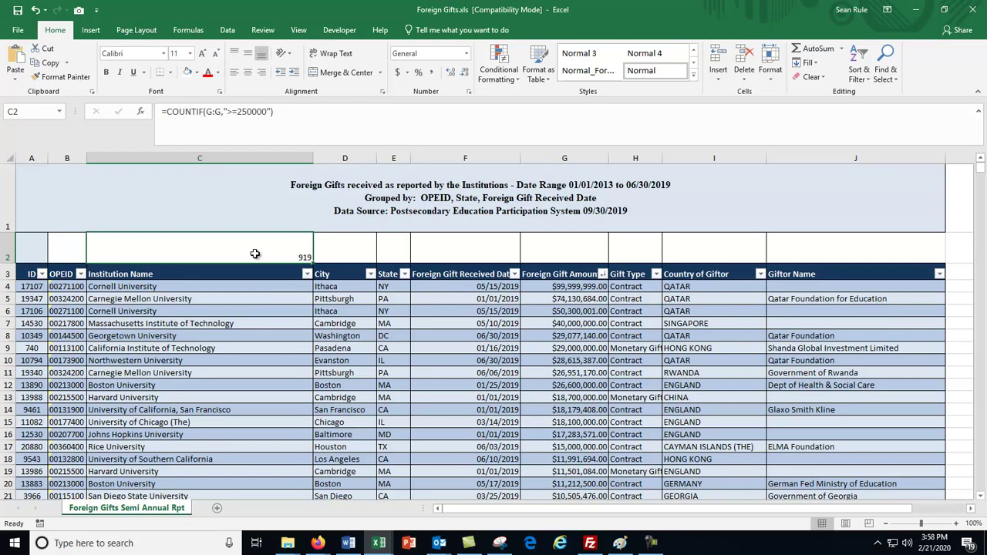
Step: Check the amount and country of giftor of the largest gift in row 4
left_click(556, 288)
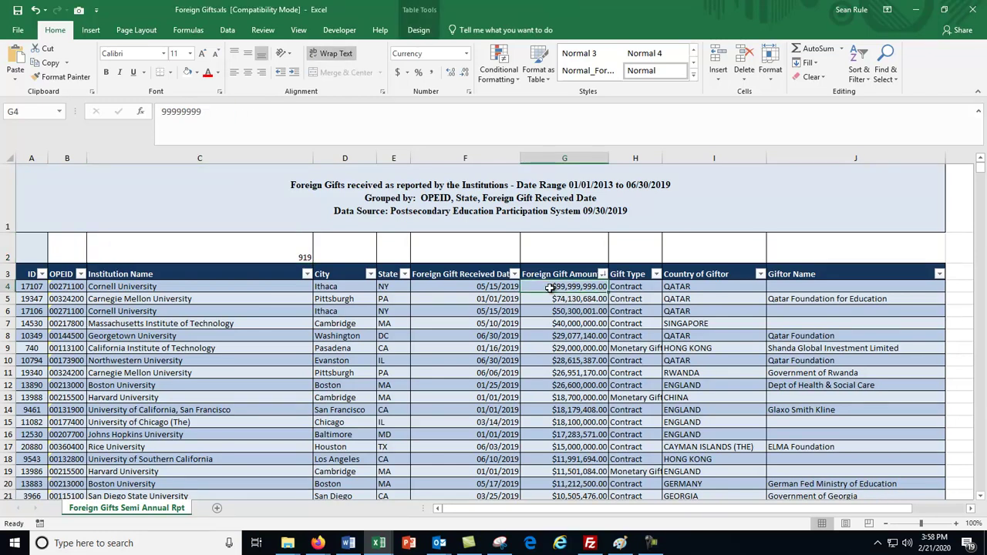
left_click(682, 285)
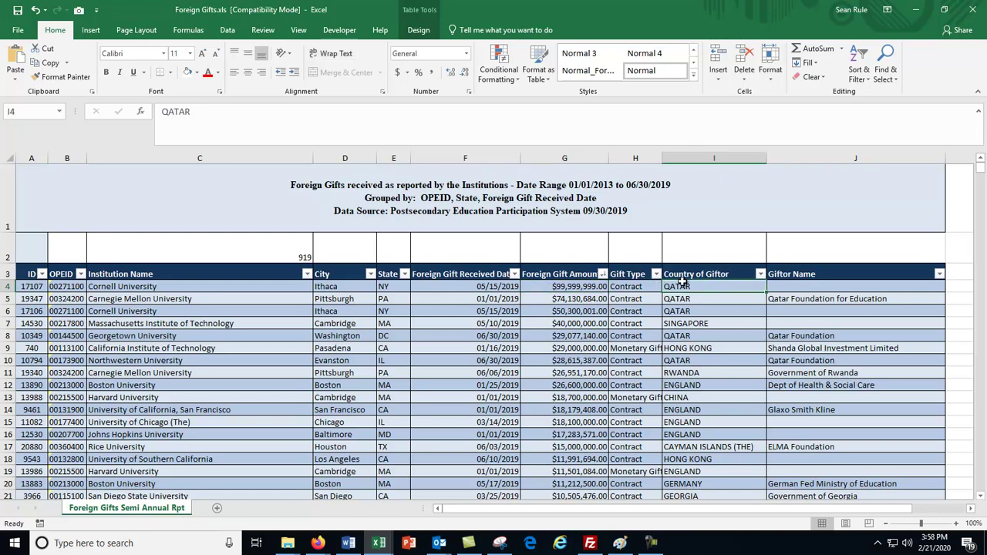
left_click(553, 288)
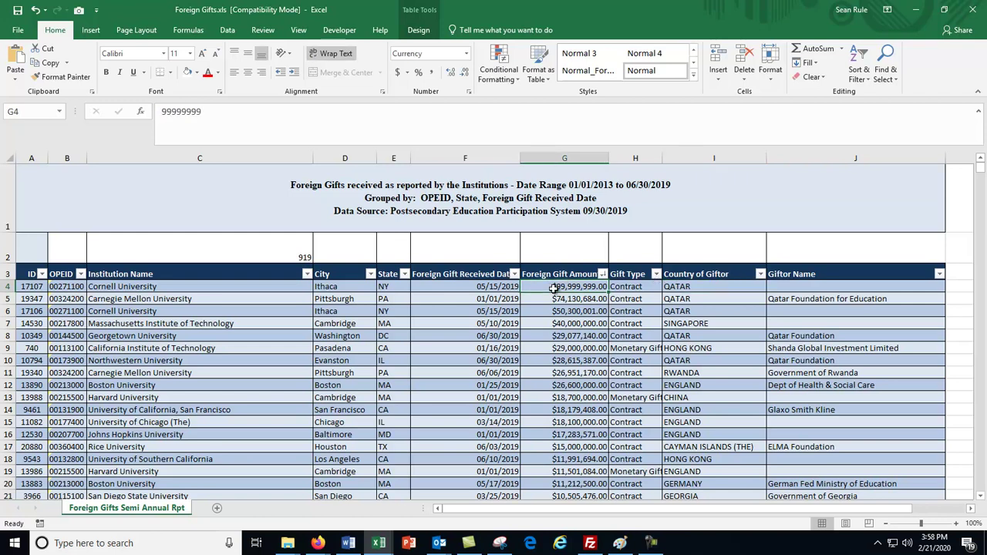
Step: Rewrite the formula in cell C2 as =COUNTIF(I:I,"QATAR") to count the gifts from Qatar
left_click(268, 249)
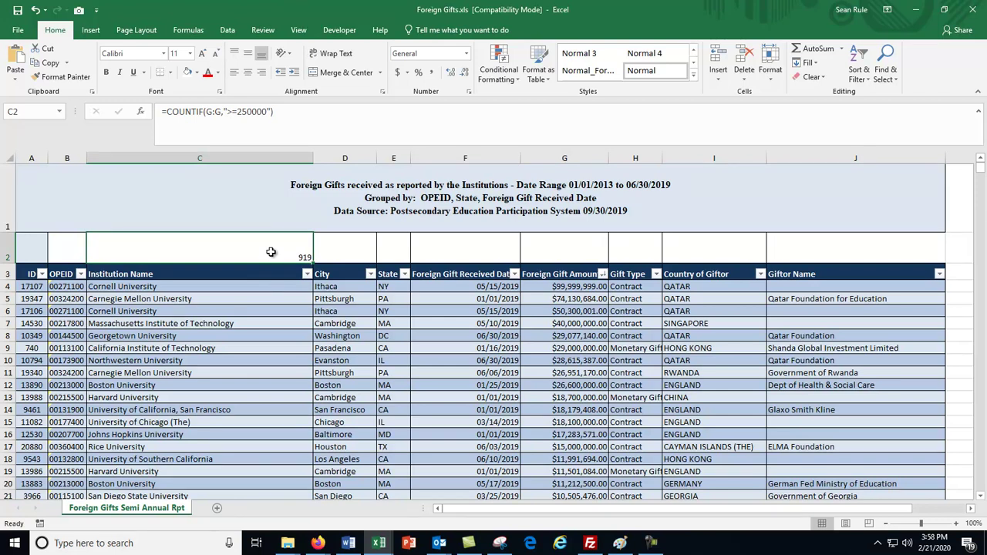
left_click(268, 111)
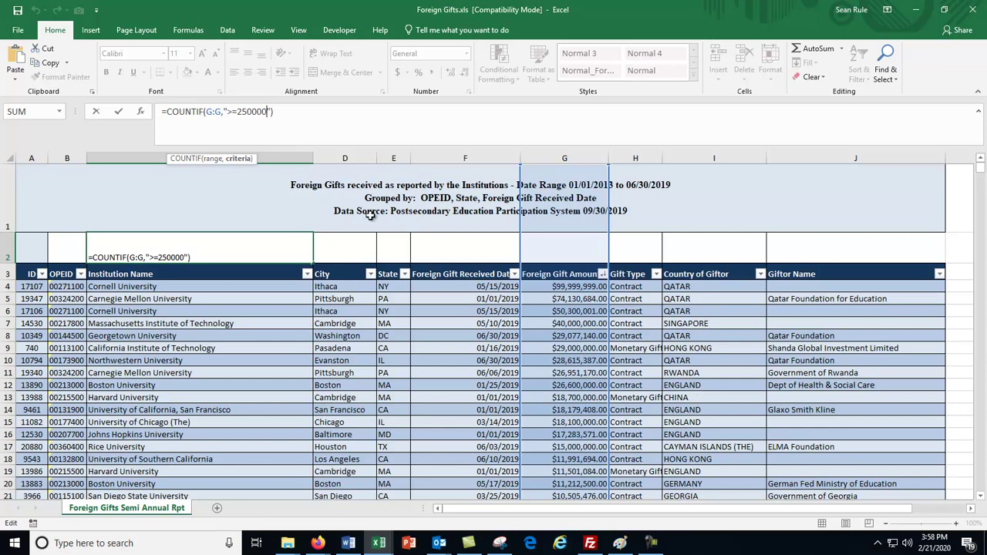
left_click_drag(285, 111, 205, 111)
key("BackSpace")
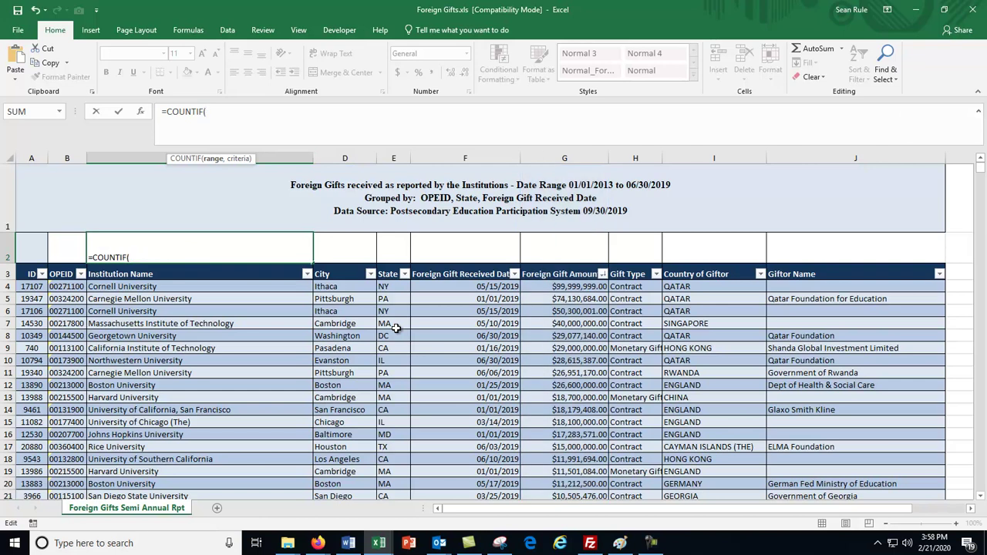
type("I:I")
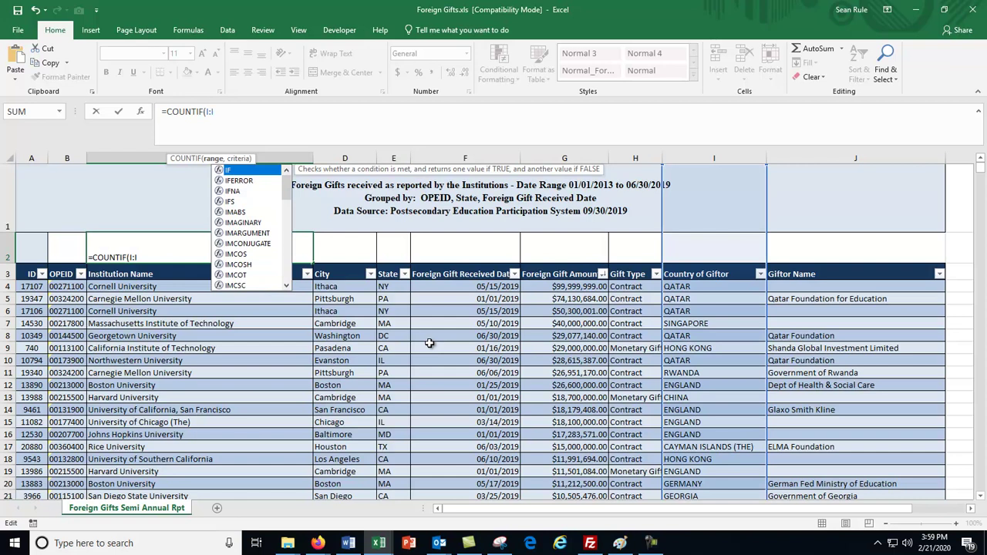
type(",")
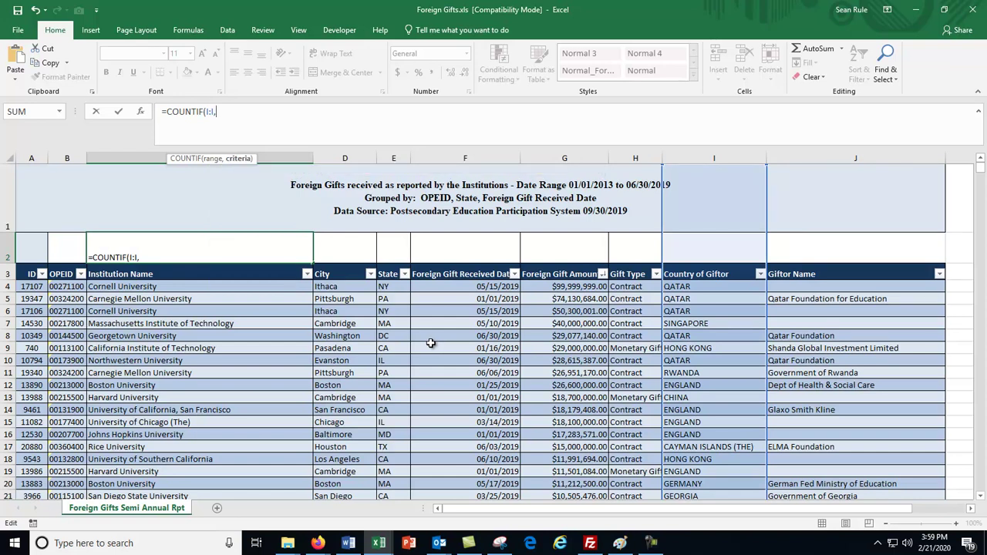
type("\"QATAR\")")
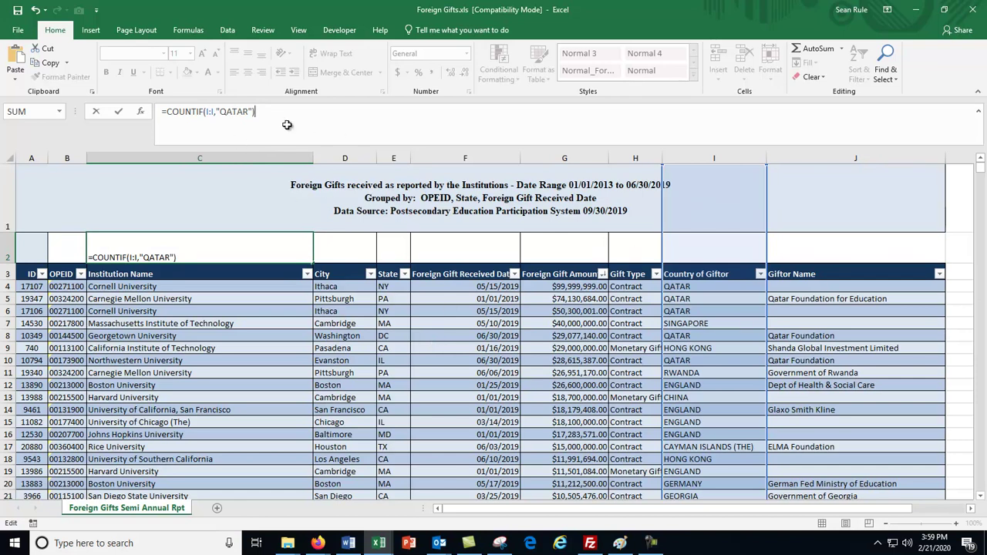
key("Return")
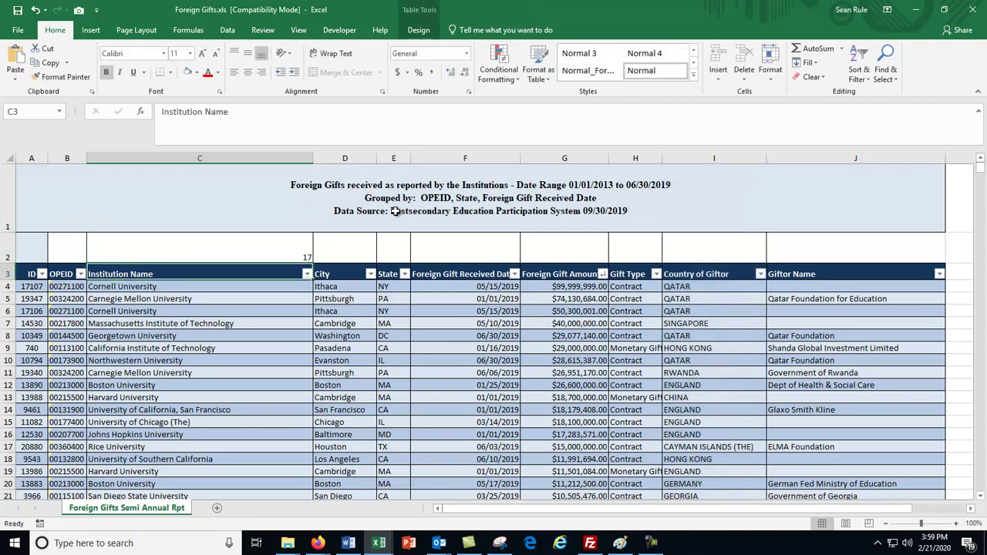
left_click(306, 262)
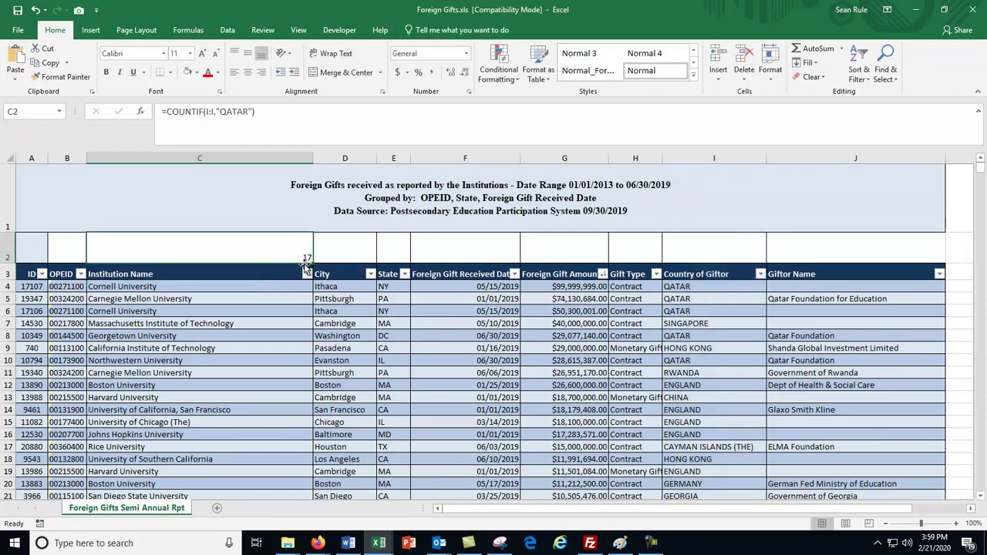
Step: Filter the Country of Giftor column to show only QATAR
left_click(759, 275)
scroll(739, 399, "down", 4)
scroll(739, 399, "down", 15)
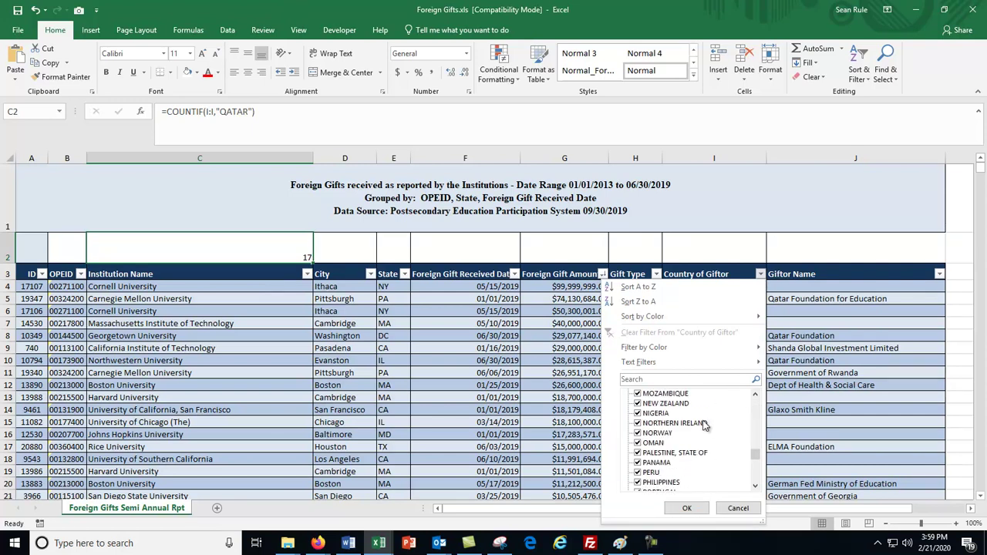
scroll(723, 414, "down", 3)
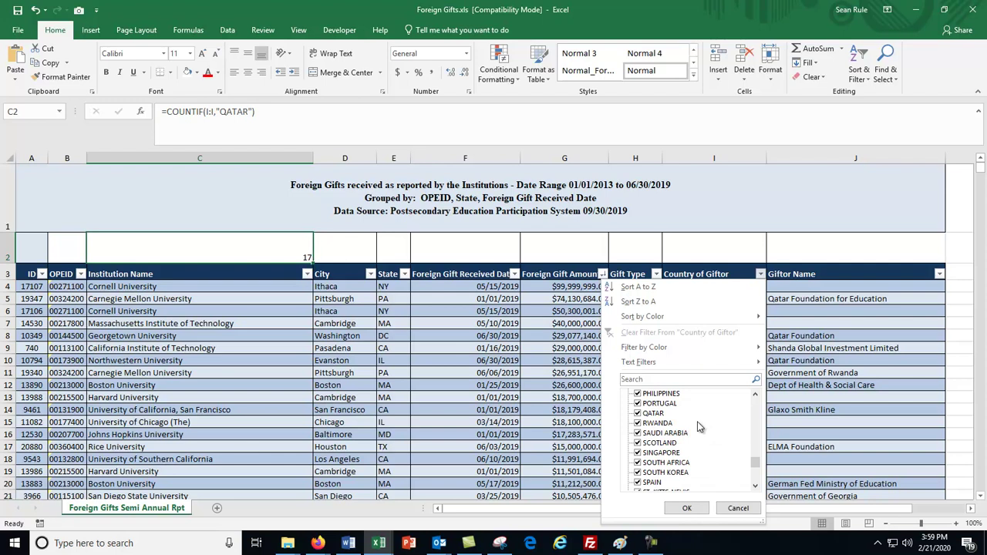
left_click(639, 414)
scroll(640, 416, "up", 20)
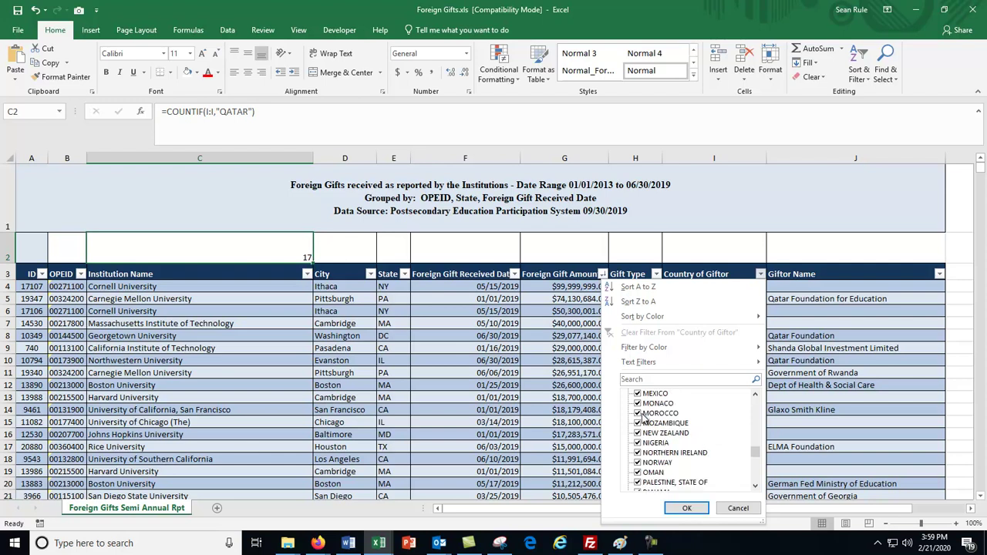
left_click(639, 394)
scroll(683, 428, "down", 10)
scroll(684, 428, "down", 10)
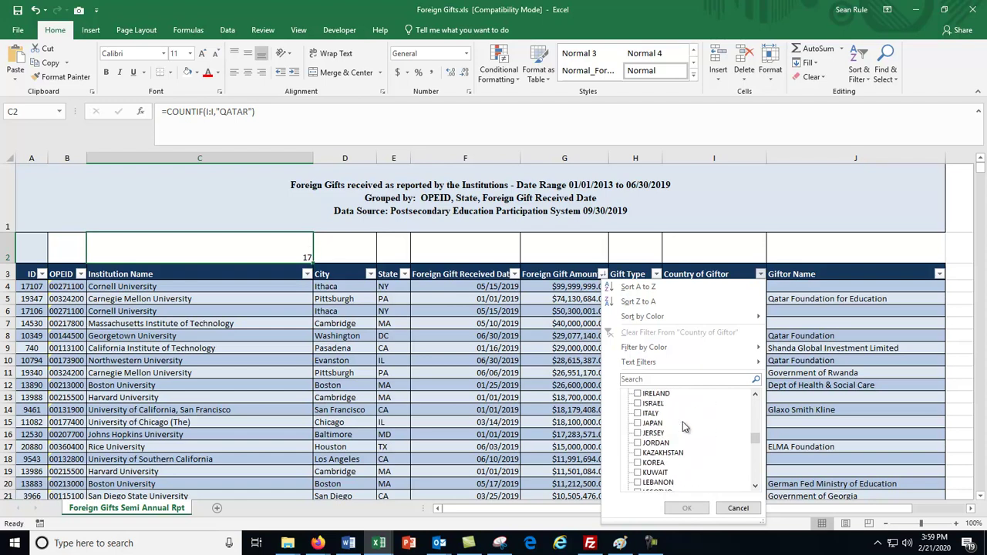
scroll(683, 428, "down", 7)
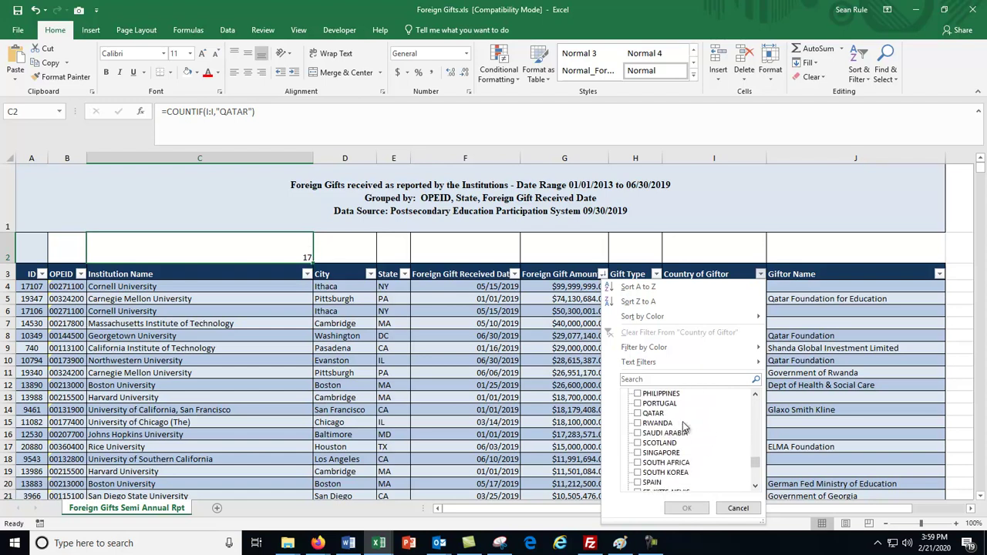
scroll(684, 427, "up", 1)
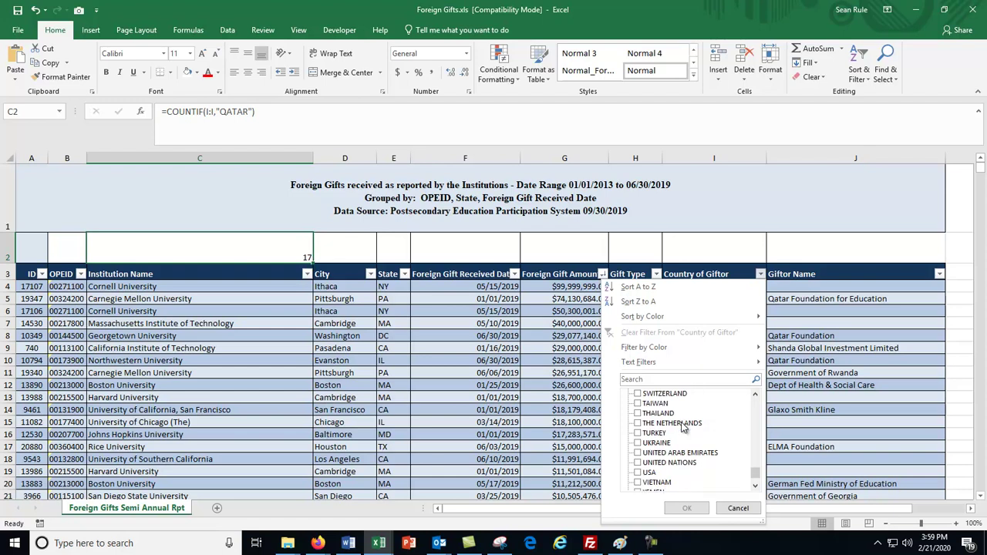
scroll(683, 429, "up", 4)
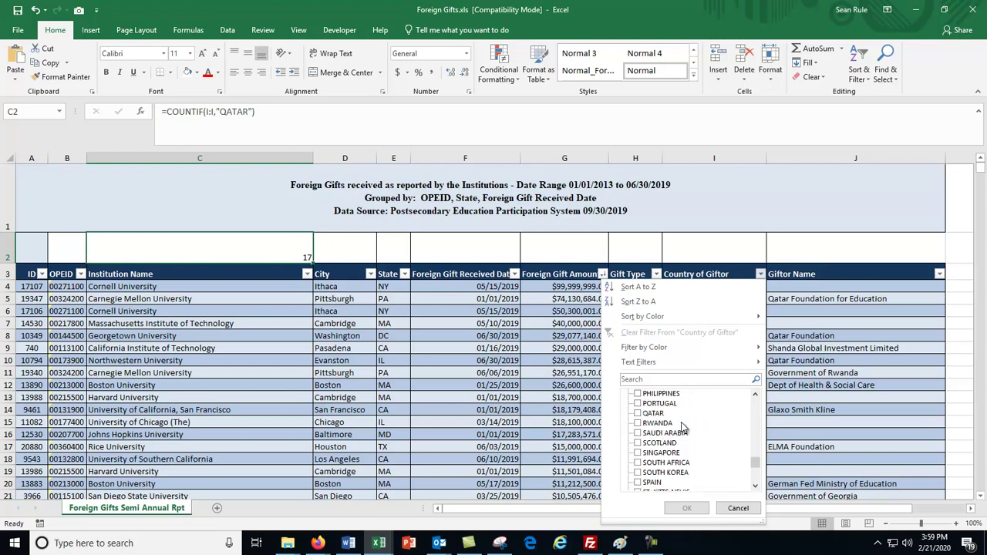
left_click(653, 414)
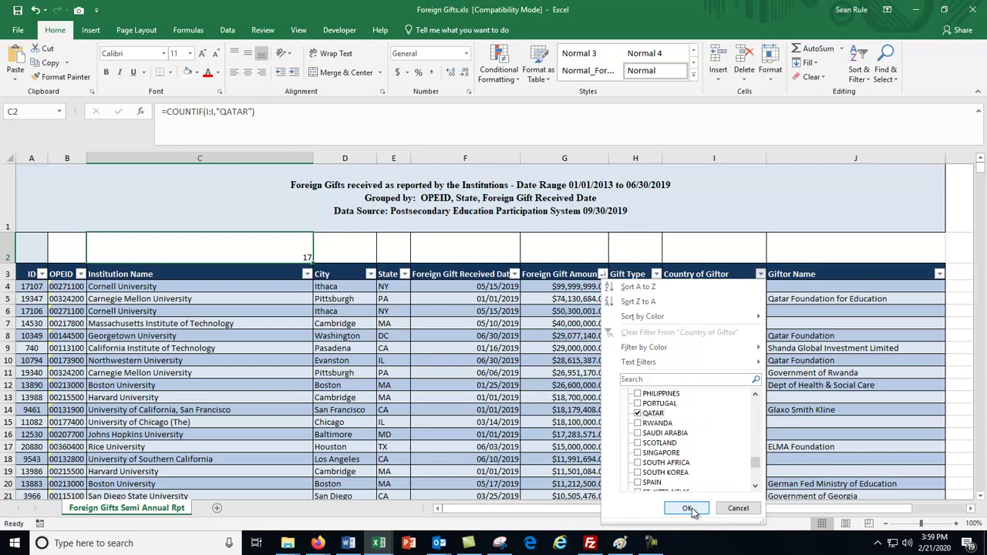
left_click(687, 509)
Step: Check the number of filtered QATAR entries in the Country of Giftor column against the COUNTIF result in C2
scroll(753, 401, "down", 3)
scroll(753, 335, "up", 2)
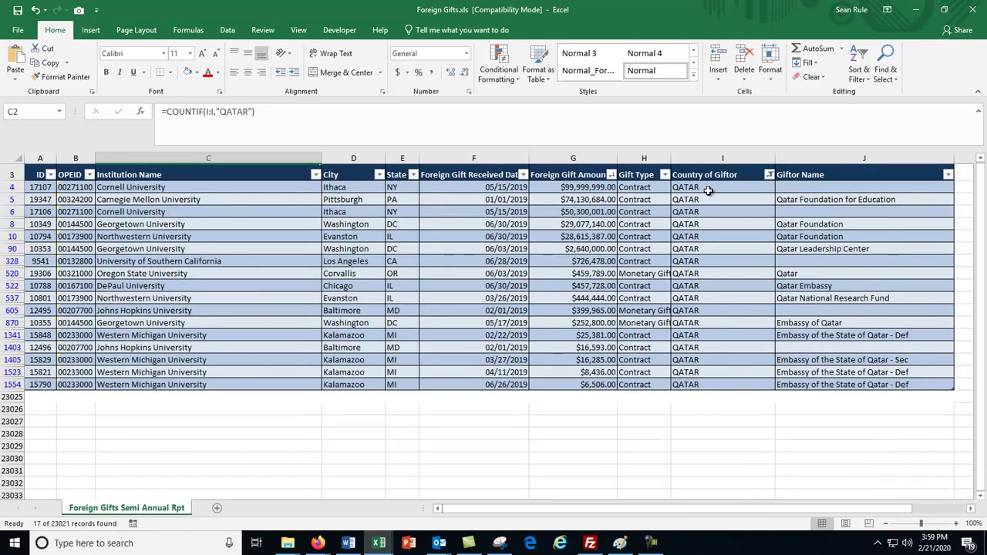
left_click_drag(708, 191, 710, 425)
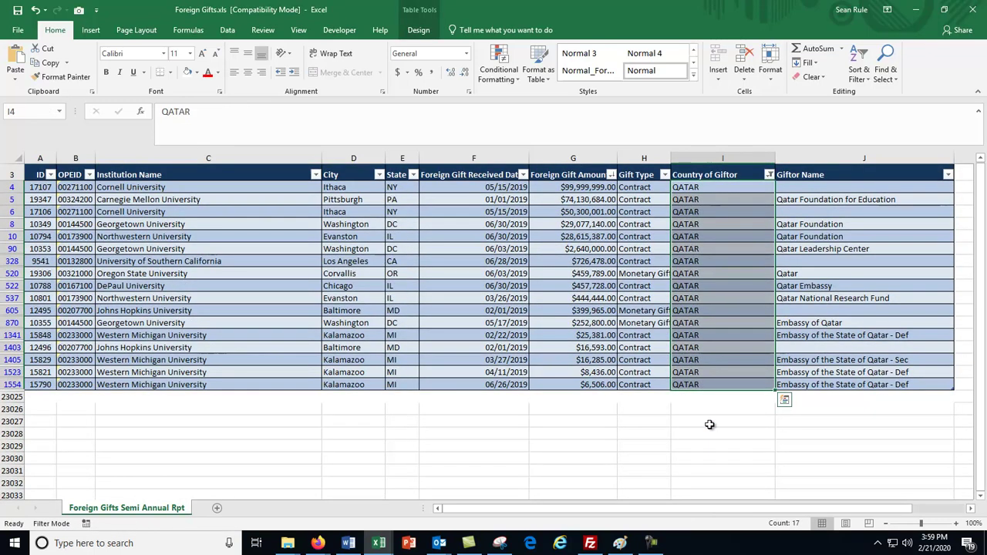
scroll(686, 426, "up", 1)
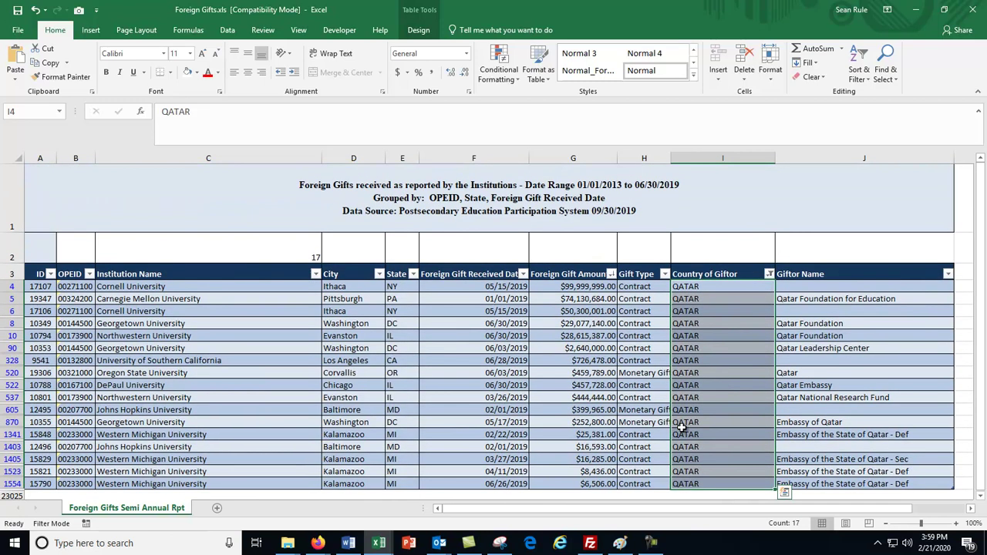
left_click(231, 240)
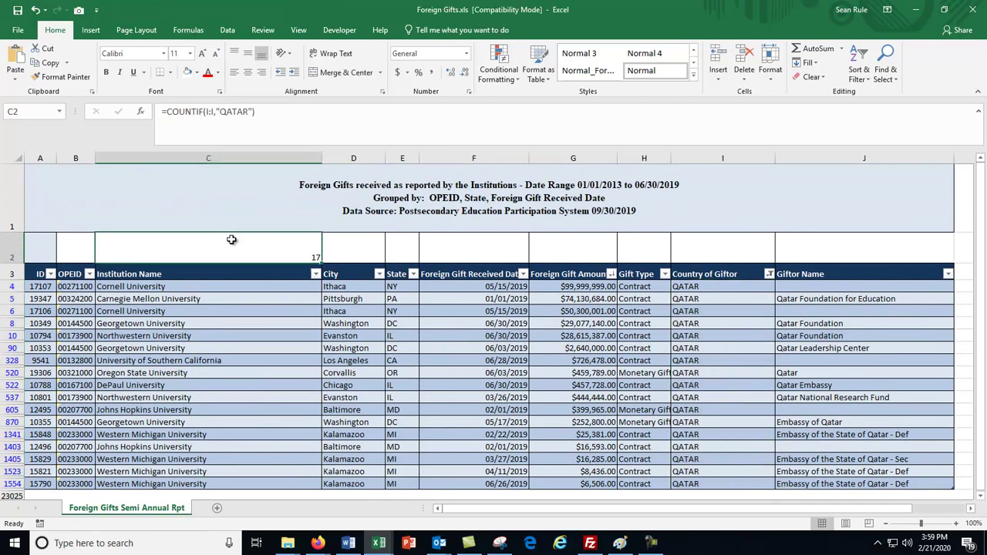